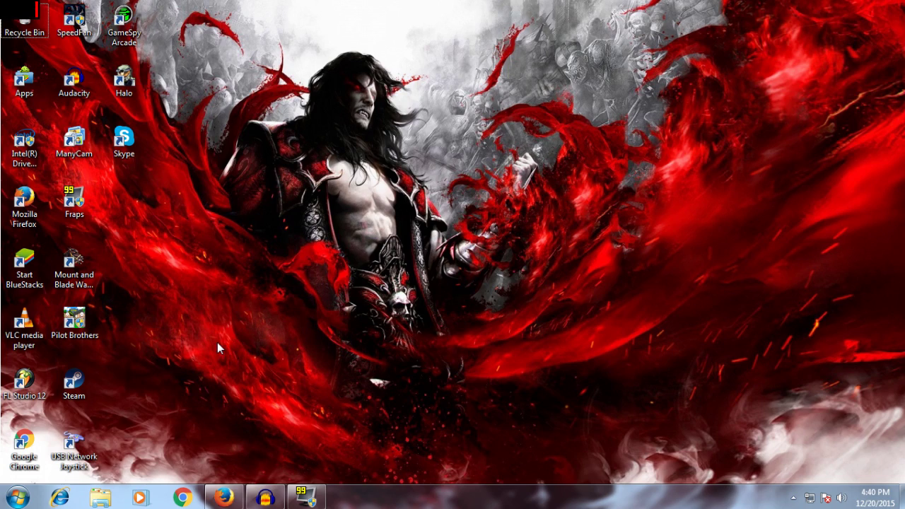
# Step: Switch to Firefox and bring up the Google results for "ant video downloader" after viewing the YouTube uploads page
pyautogui.click(223, 497)
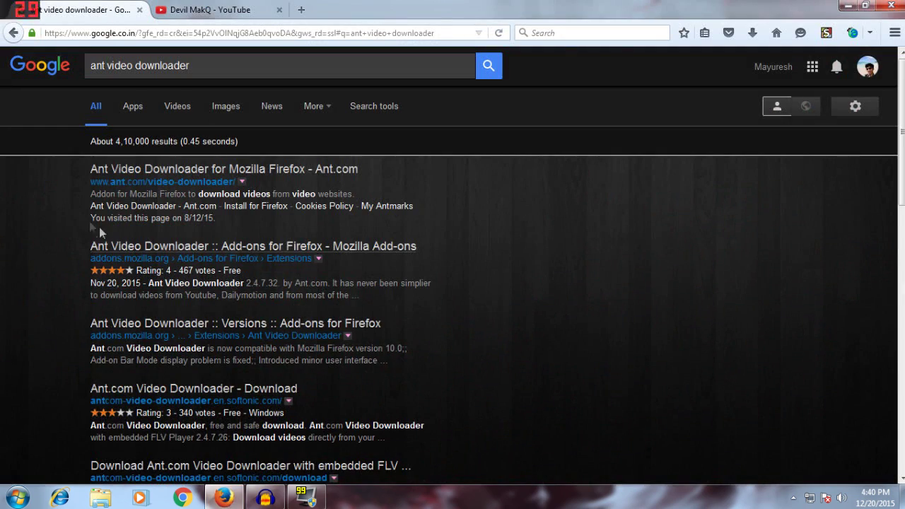
pyautogui.click(212, 7)
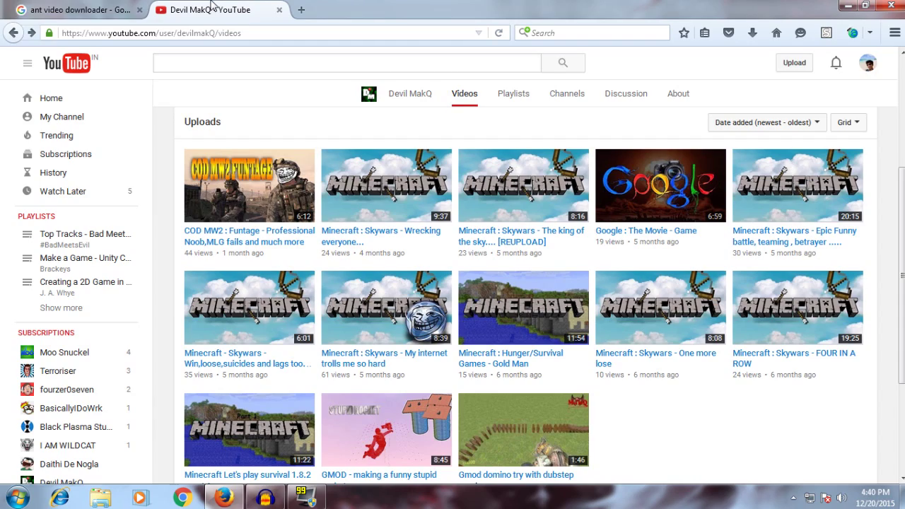
pyautogui.click(80, 6)
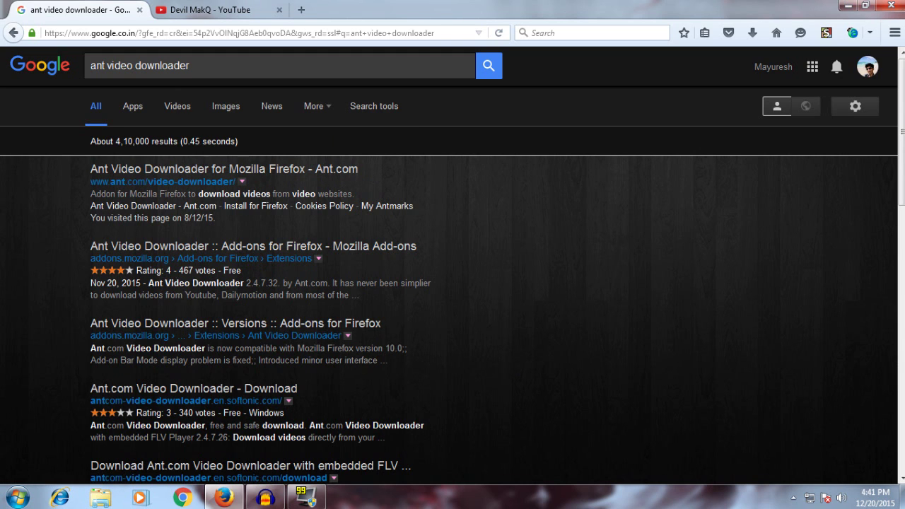
# Step: Open the Mozilla Add-ons page for Ant Video Downloader from the Google results
pyautogui.click(190, 65)
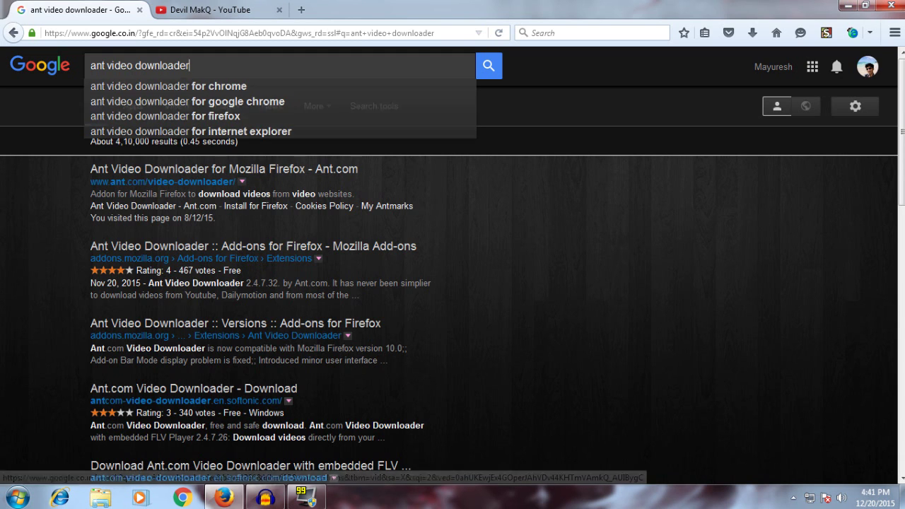
pyautogui.moveTo(189, 65); pyautogui.dragTo(91, 65)
pyautogui.click(193, 66)
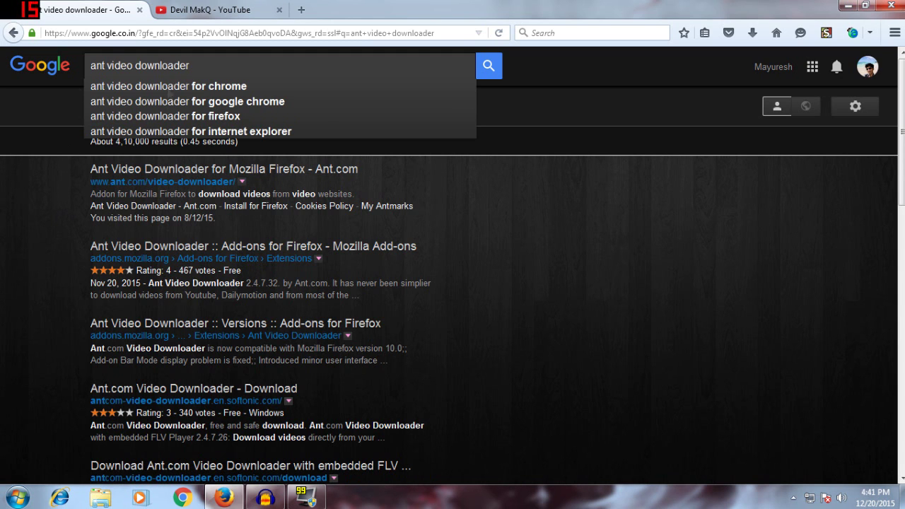
pyautogui.moveTo(191, 66); pyautogui.dragTo(68, 196)
pyautogui.click(68, 196)
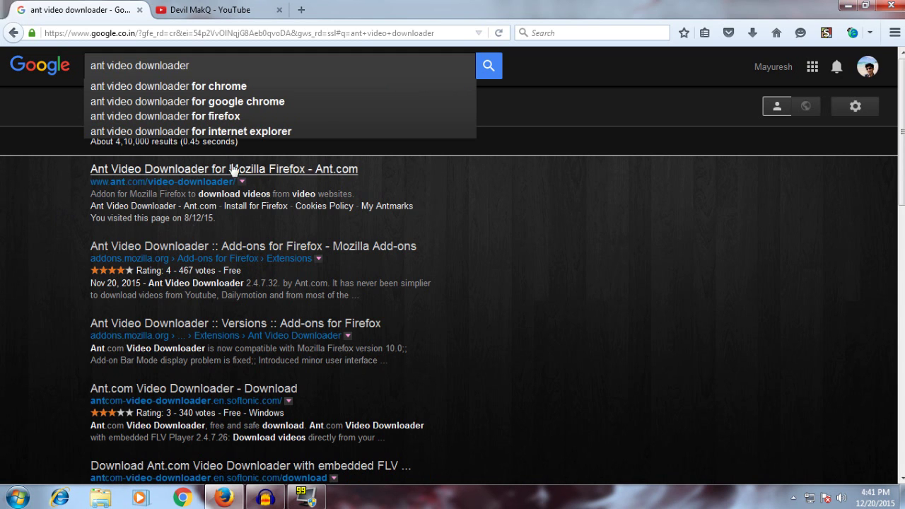
pyautogui.click(161, 253)
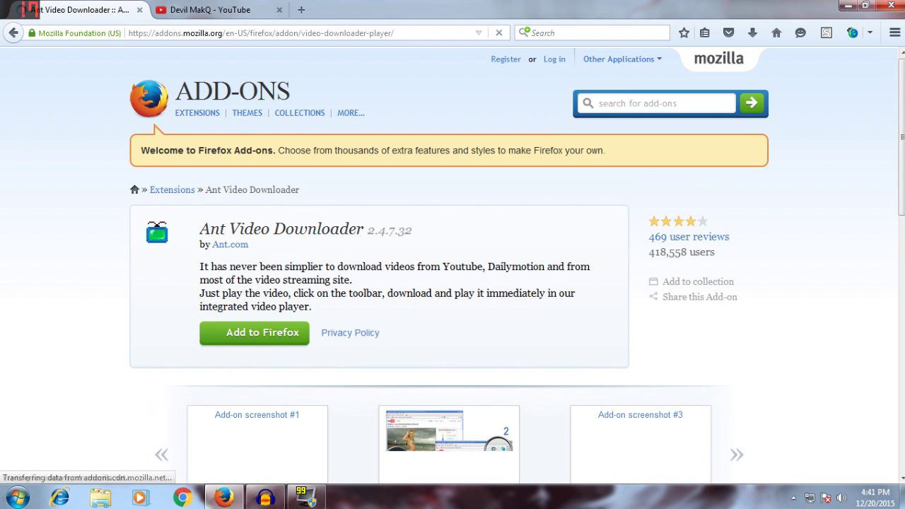
# Step: Request the installation of Ant Video Downloader in Firefox and dismiss the install request
pyautogui.moveTo(302, 281); pyautogui.dragTo(270, 283)
pyautogui.click(272, 286)
pyautogui.moveTo(333, 280); pyautogui.dragTo(255, 280)
pyautogui.click(273, 286)
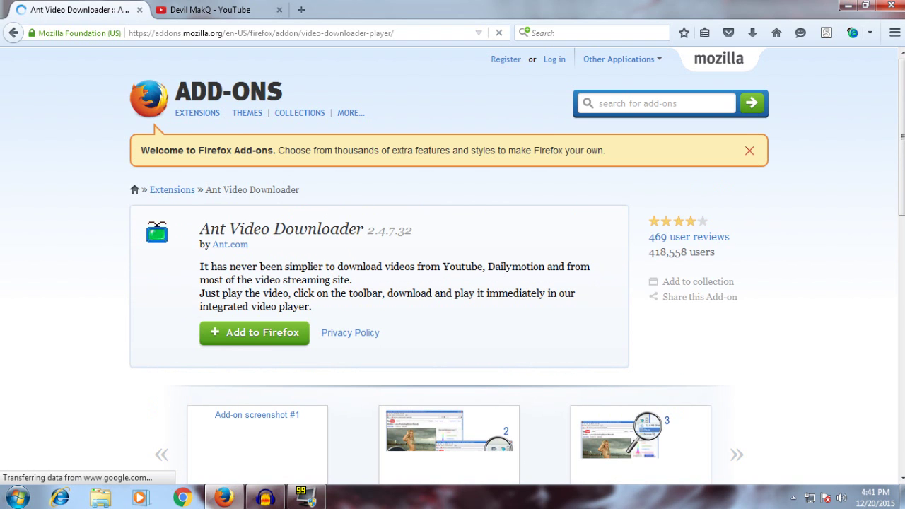
pyautogui.doubleClick(264, 293)
pyautogui.click(279, 336)
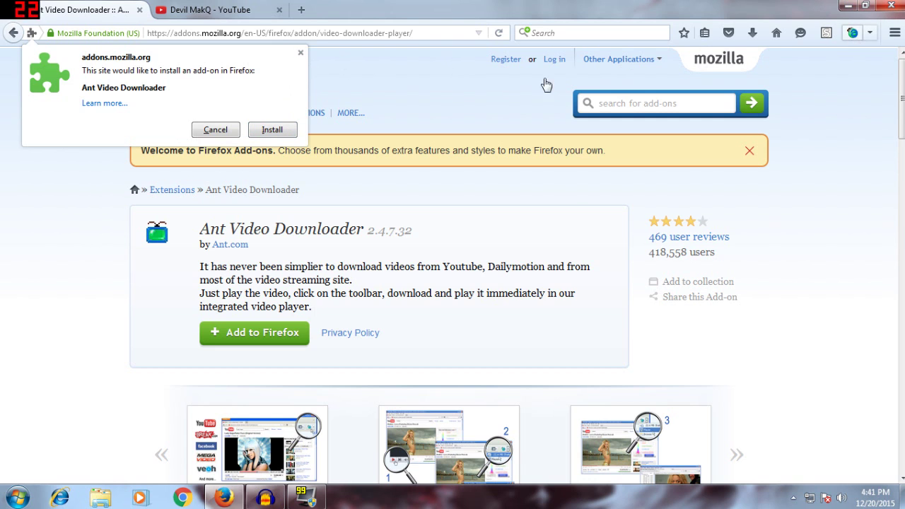
pyautogui.click(300, 53)
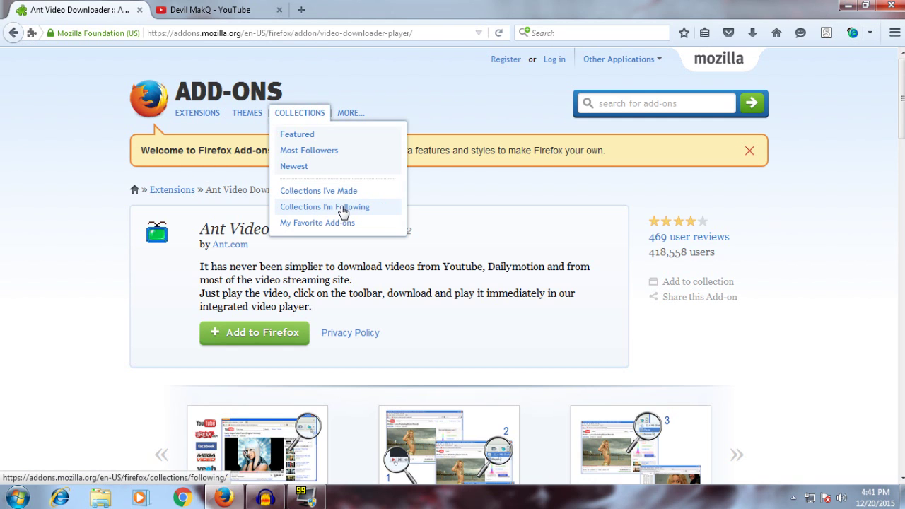
# Step: Examine the Ant Video Downloader introduction and the extension's own control in the browser
pyautogui.scroll(-2, 249, 261)
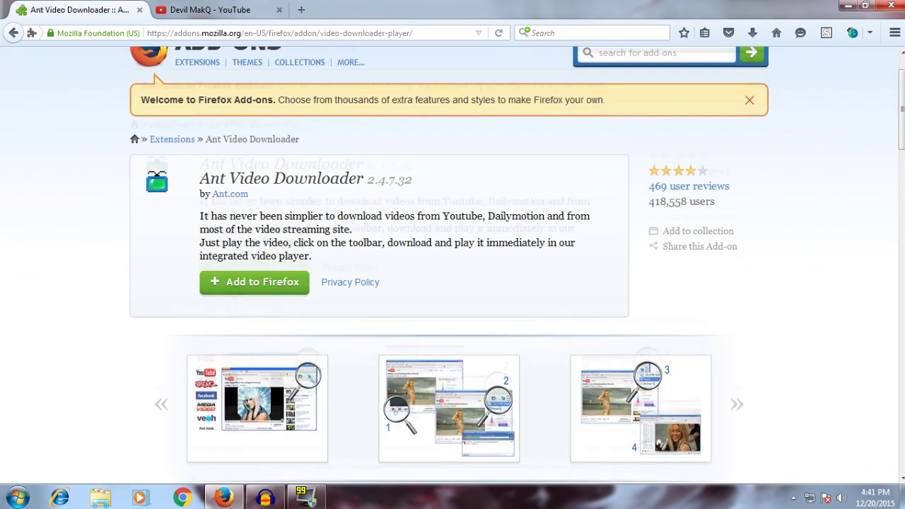
pyautogui.scroll(2, 248, 261)
pyautogui.moveTo(248, 263); pyautogui.dragTo(301, 280)
pyautogui.click(291, 274)
pyautogui.click(309, 279)
pyautogui.click(248, 267)
pyautogui.click(313, 279)
pyautogui.click(234, 267)
pyautogui.click(303, 279)
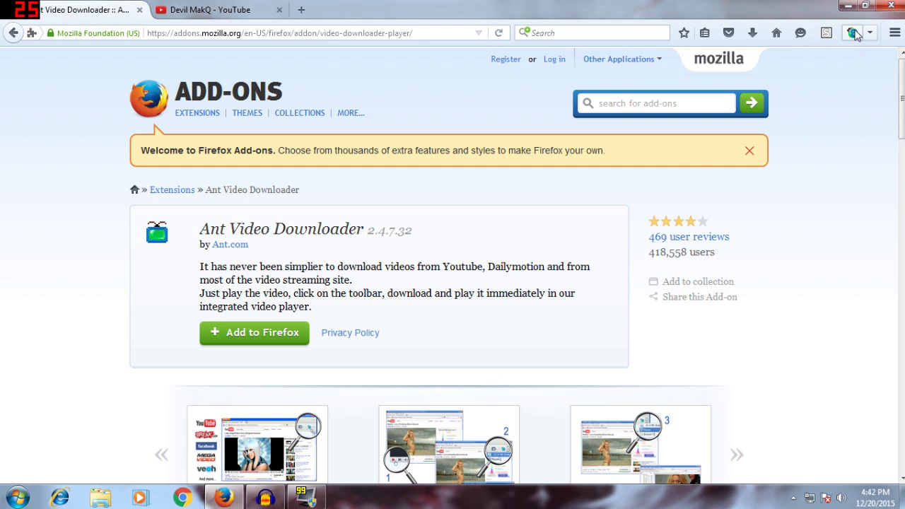
pyautogui.click(856, 36)
pyautogui.click(856, 36)
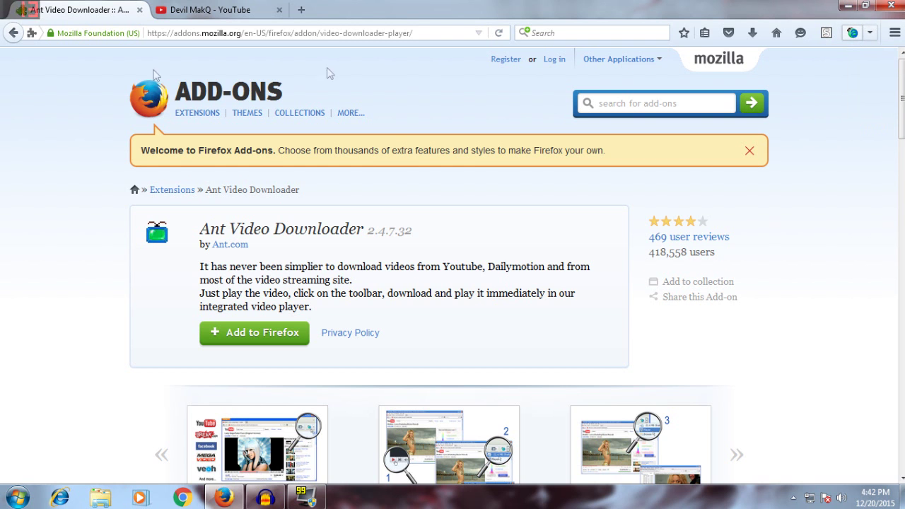
# Step: Open the "COD MW2 : Funtage" video on YouTube and check Ant Video Downloader's list of downloadable videos
pyautogui.click(239, 8)
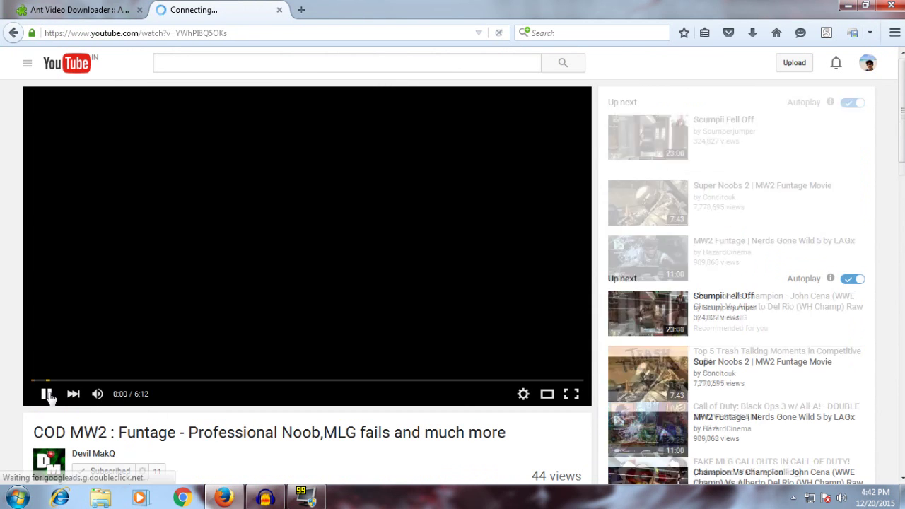
pyautogui.click(47, 395)
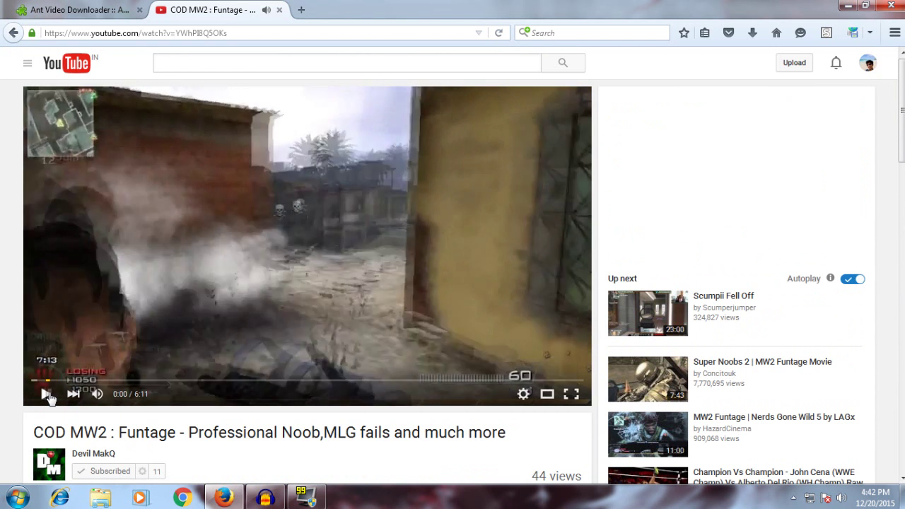
pyautogui.click(869, 33)
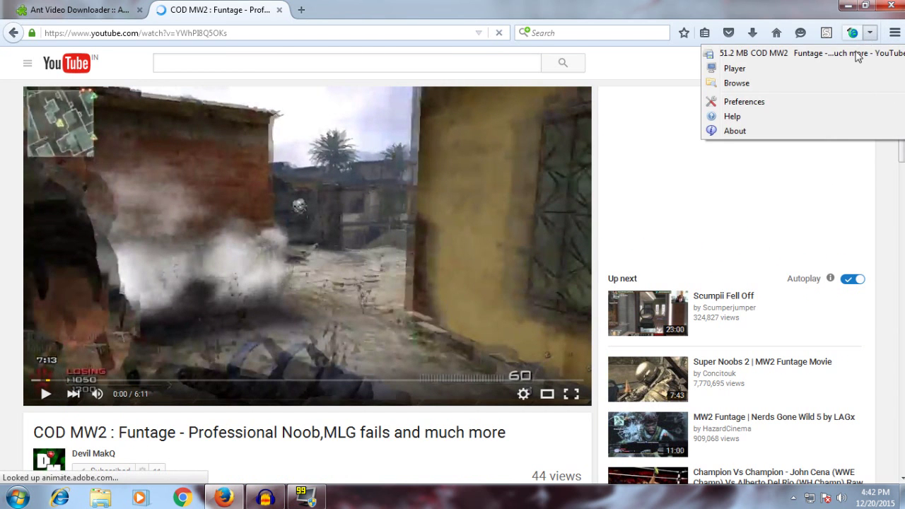
pyautogui.click(175, 251)
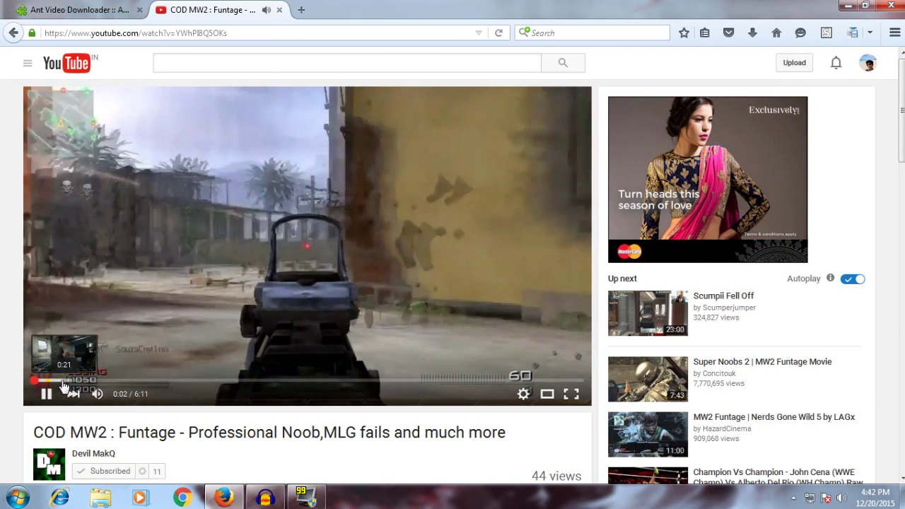
# Step: Skip through the video to 2:34 with the sound muted, and pause it with the sound back on
pyautogui.click(61, 381)
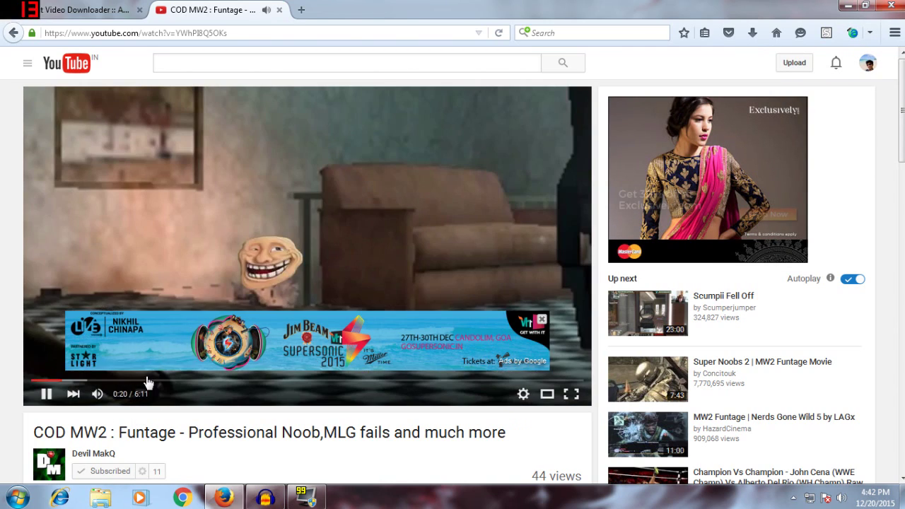
pyautogui.click(97, 394)
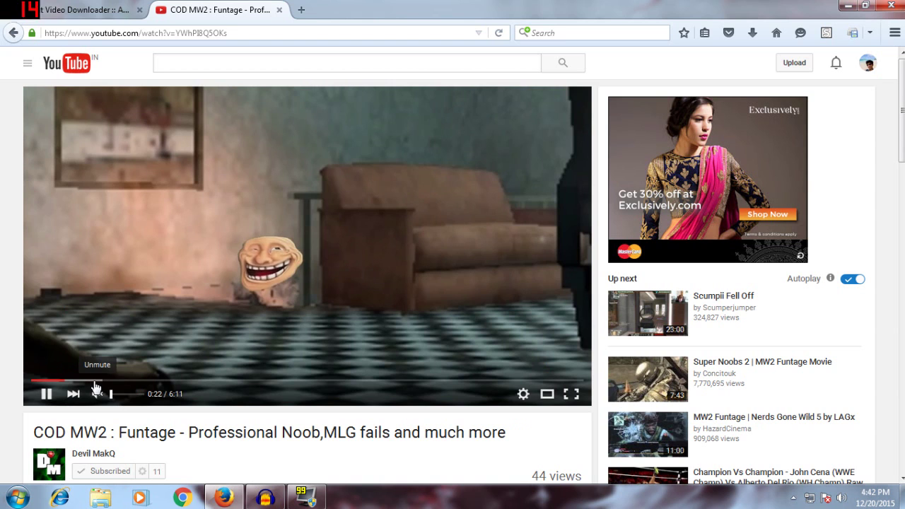
pyautogui.click(92, 380)
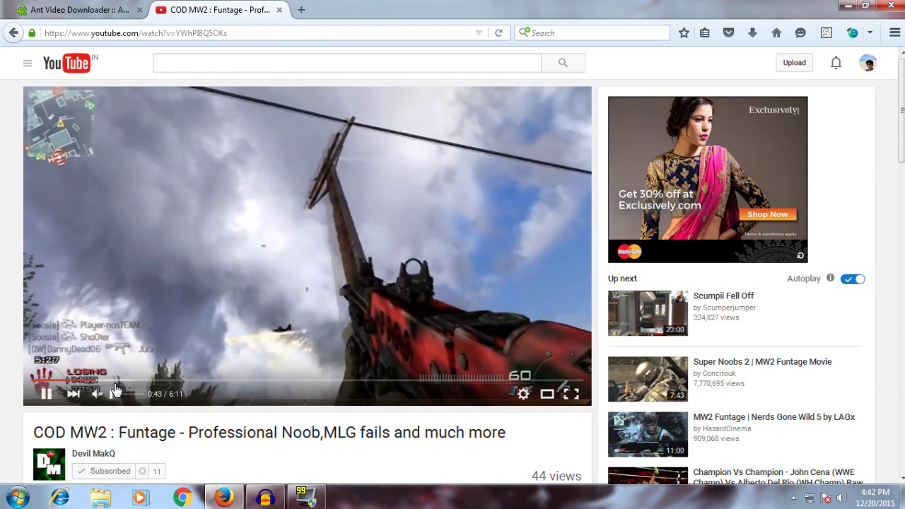
pyautogui.click(126, 380)
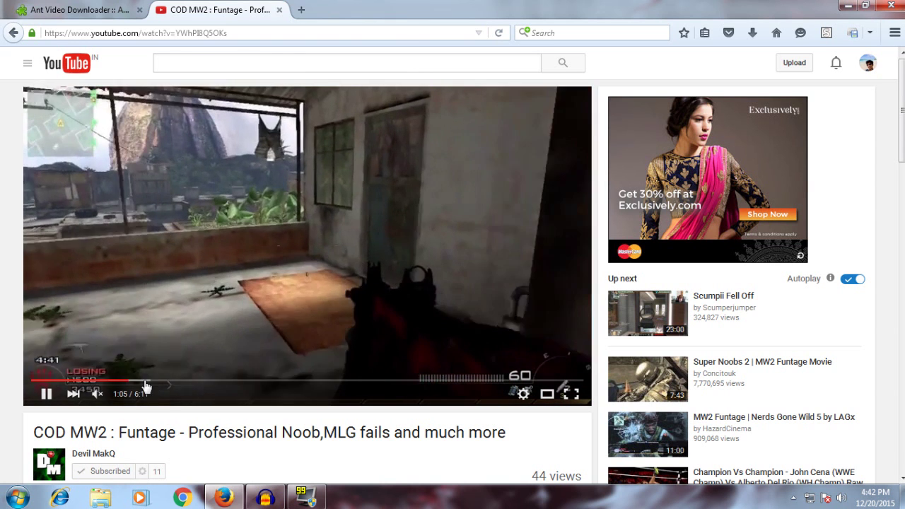
pyautogui.click(145, 381)
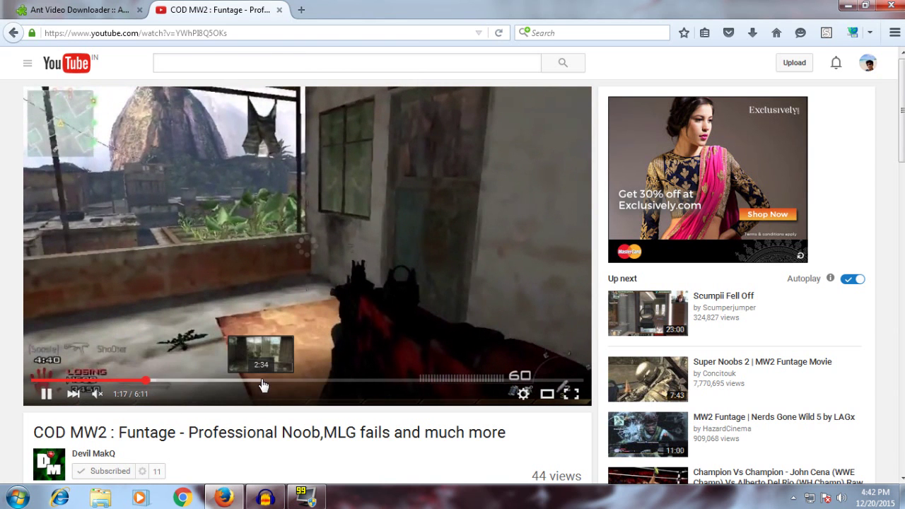
pyautogui.click(262, 381)
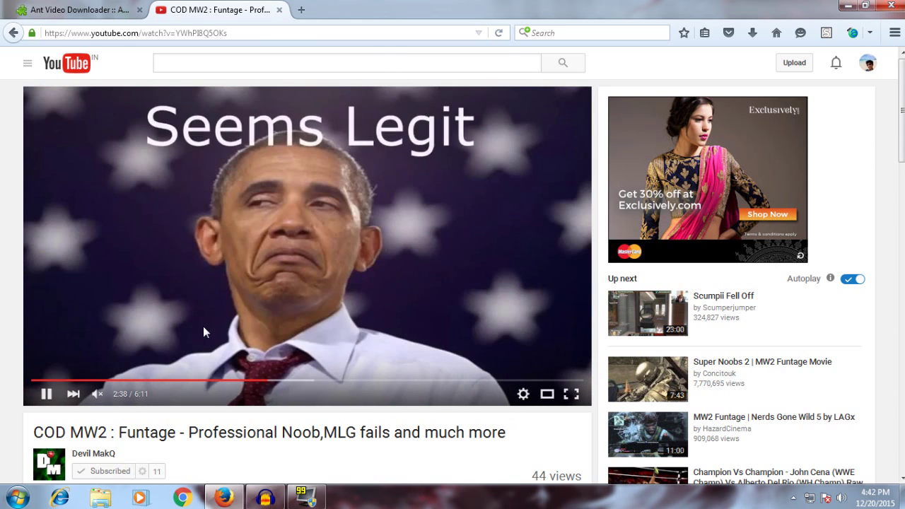
pyautogui.click(203, 326)
pyautogui.click(103, 396)
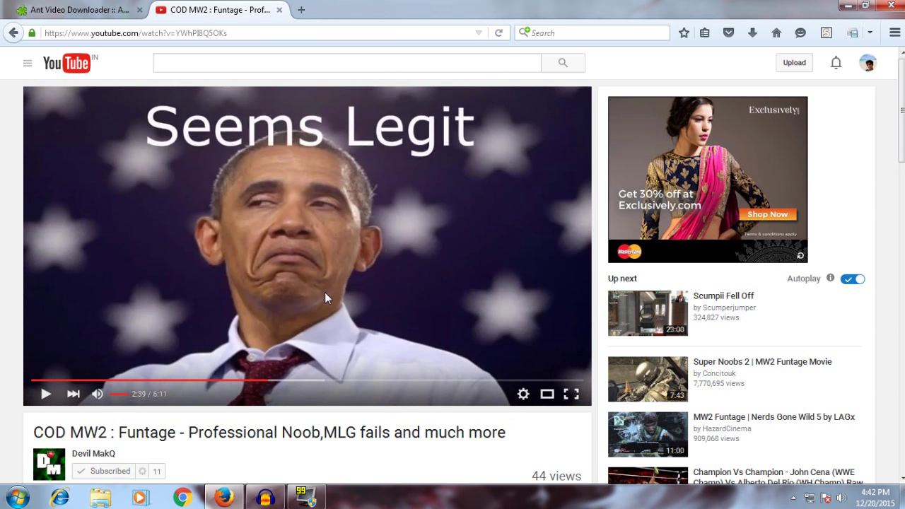
# Step: Expand and read the video's full description, and close the YouTube tab
pyautogui.scroll(-3, 261, 296)
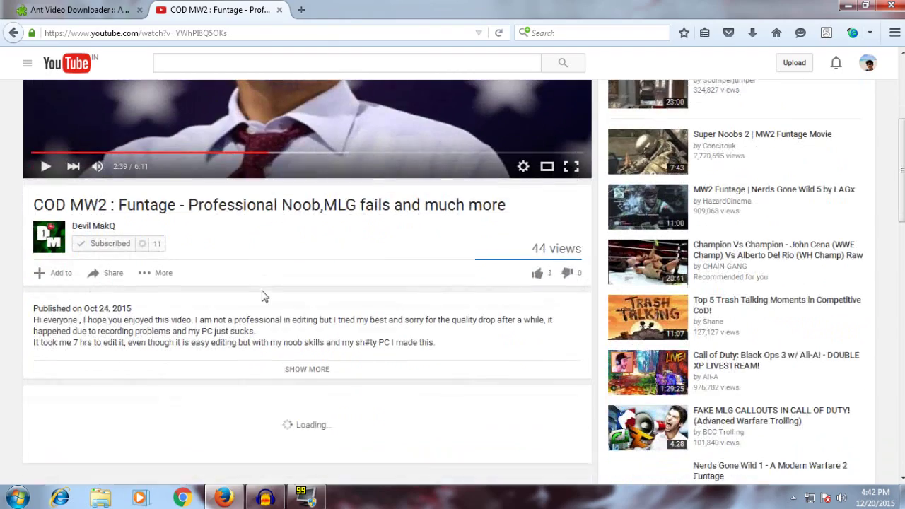
pyautogui.click(269, 369)
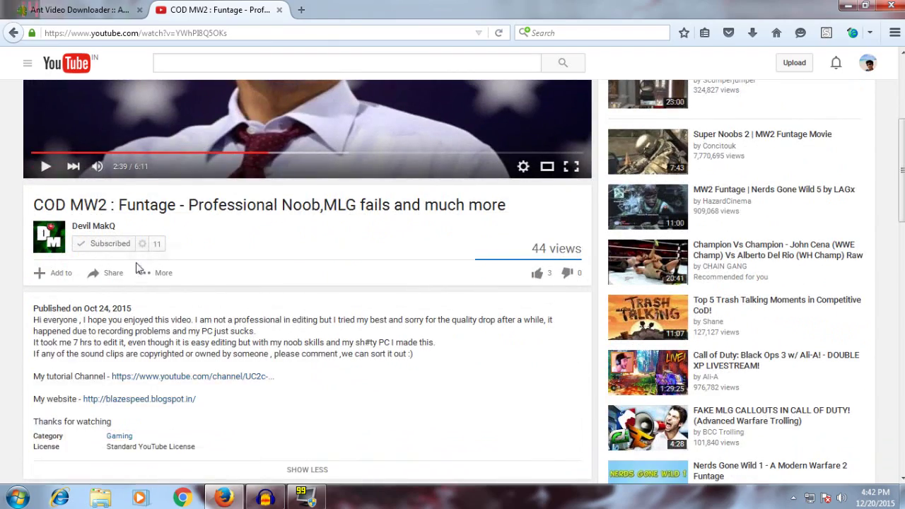
pyautogui.scroll(-2, 141, 254)
pyautogui.scroll(1, 123, 196)
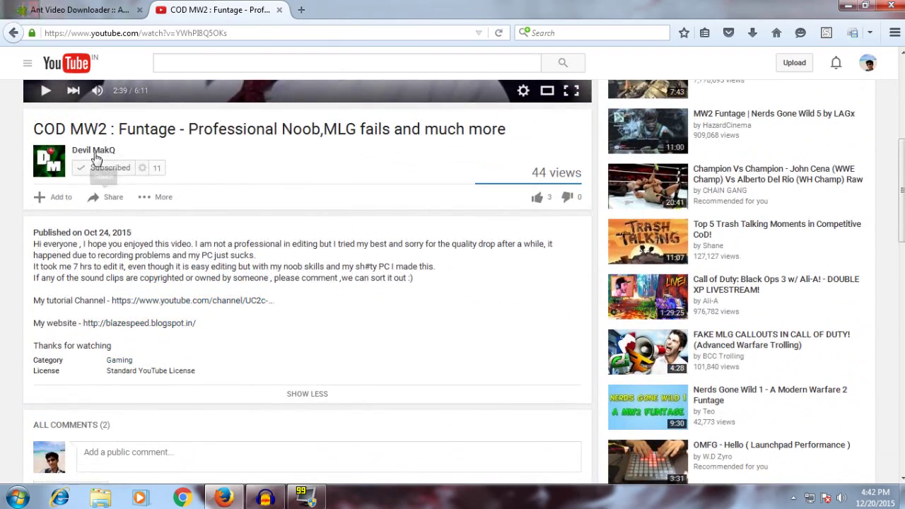
pyautogui.click(88, 150)
pyautogui.middleClick(208, 14)
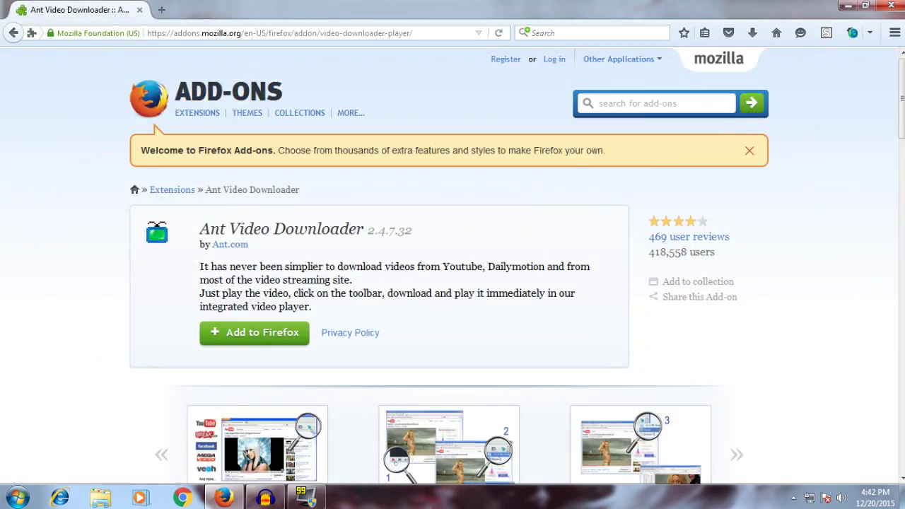
# Step: Highlight and read the short add-on description for the video sites Ant Video Downloader supports
pyautogui.moveTo(232, 281); pyautogui.dragTo(302, 280)
pyautogui.click(311, 280)
pyautogui.click(332, 280)
pyautogui.click(259, 267)
pyautogui.click(332, 280)
pyautogui.click(291, 267)
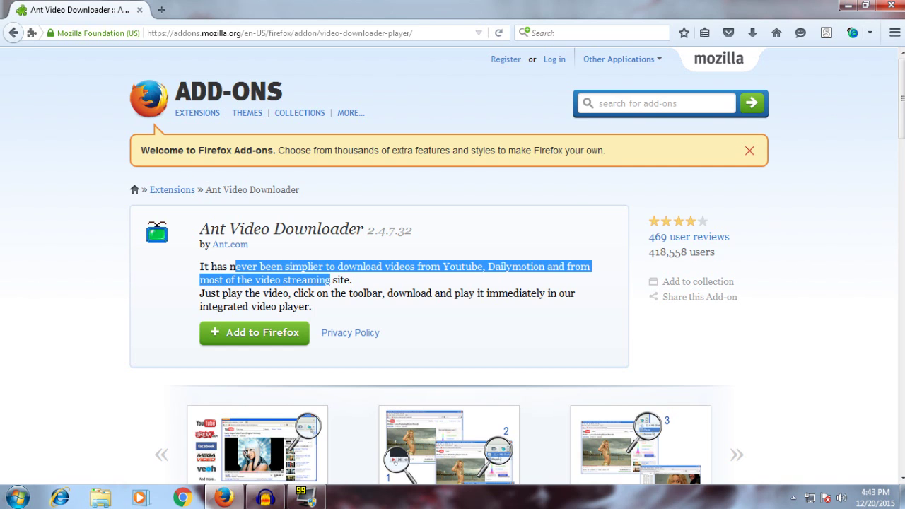
pyautogui.click(330, 280)
pyautogui.moveTo(330, 280); pyautogui.dragTo(304, 280)
pyautogui.click(231, 266)
pyautogui.click(327, 280)
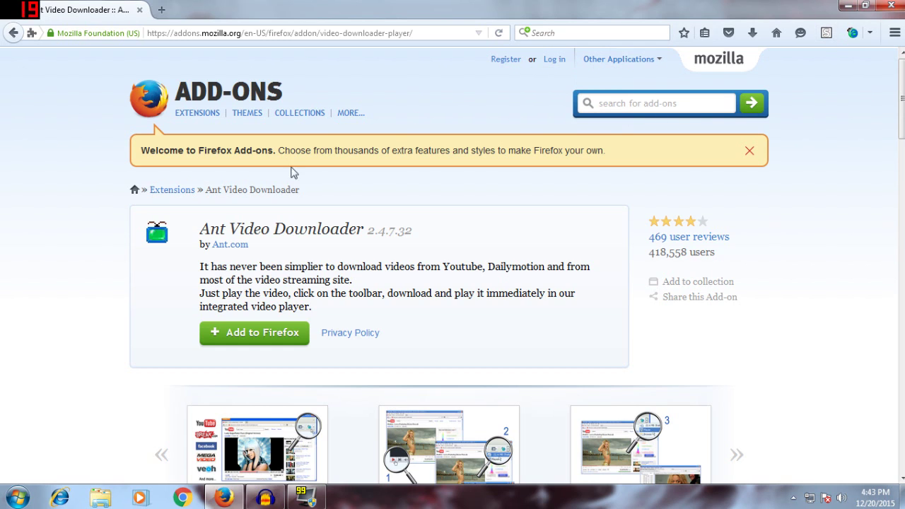
# Step: Examine the feature list in the "About this Add-on" section and return to the top of the page
pyautogui.moveTo(314, 150); pyautogui.dragTo(387, 162)
pyautogui.click(380, 162)
pyautogui.scroll(-4, 310, 191)
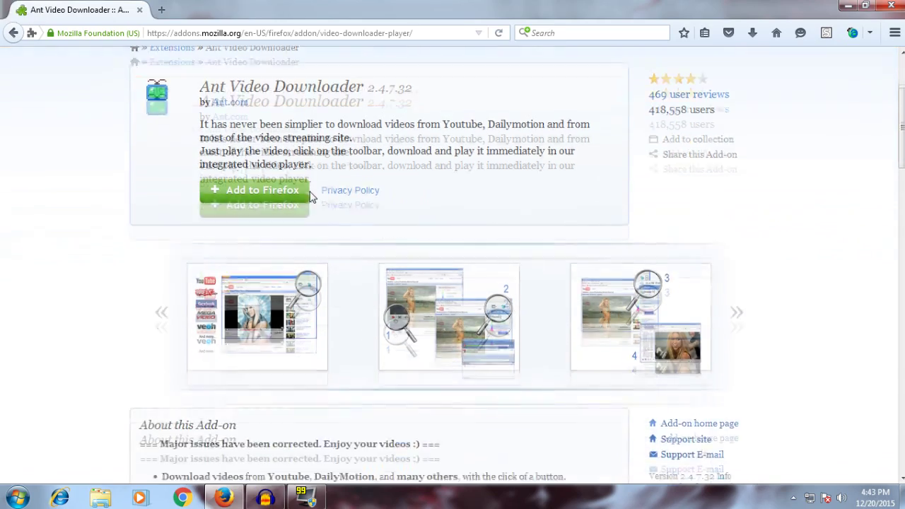
pyautogui.scroll(-3, 8, 293)
pyautogui.scroll(3, 11, 293)
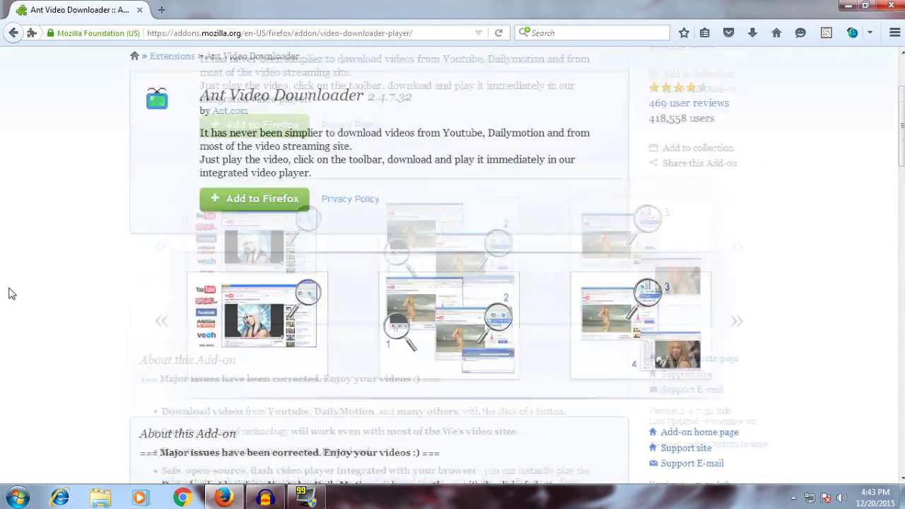
pyautogui.scroll(-6, 9, 293)
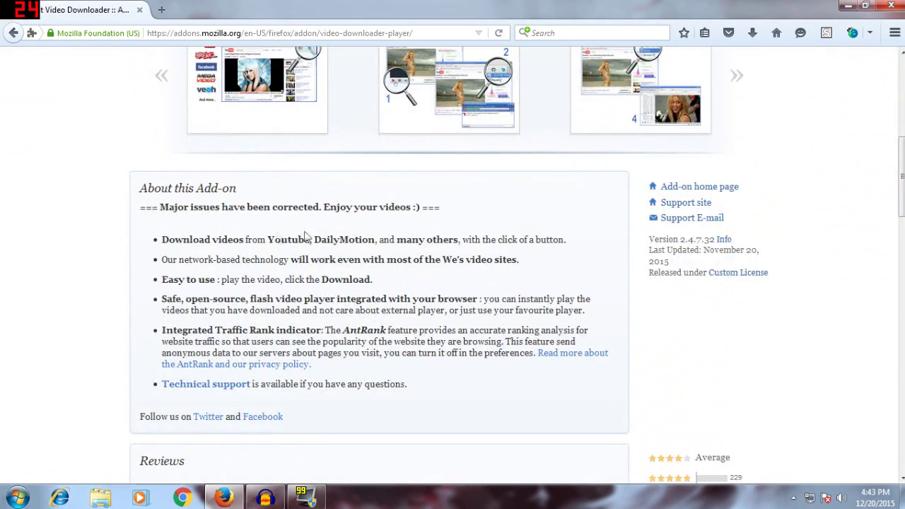
pyautogui.moveTo(357, 239); pyautogui.dragTo(372, 263)
pyautogui.click(466, 237)
pyautogui.click(351, 275)
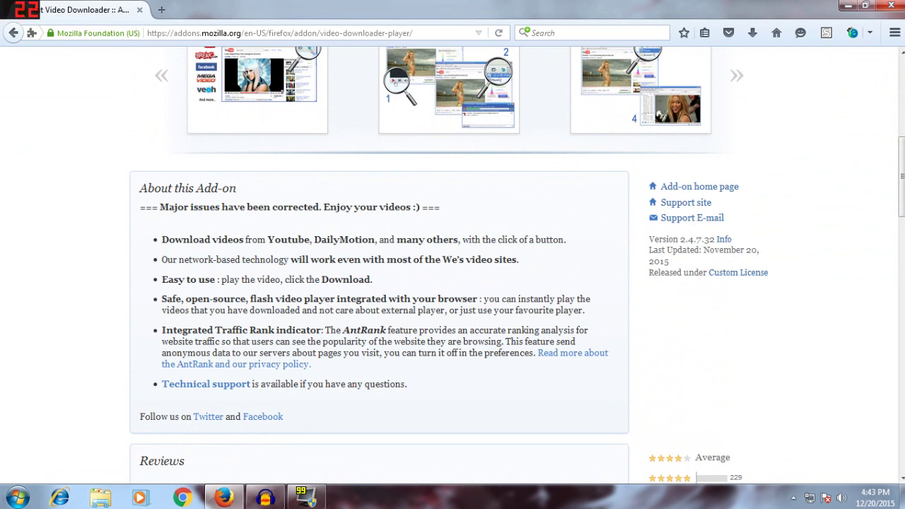
pyautogui.scroll(6, 344, 323)
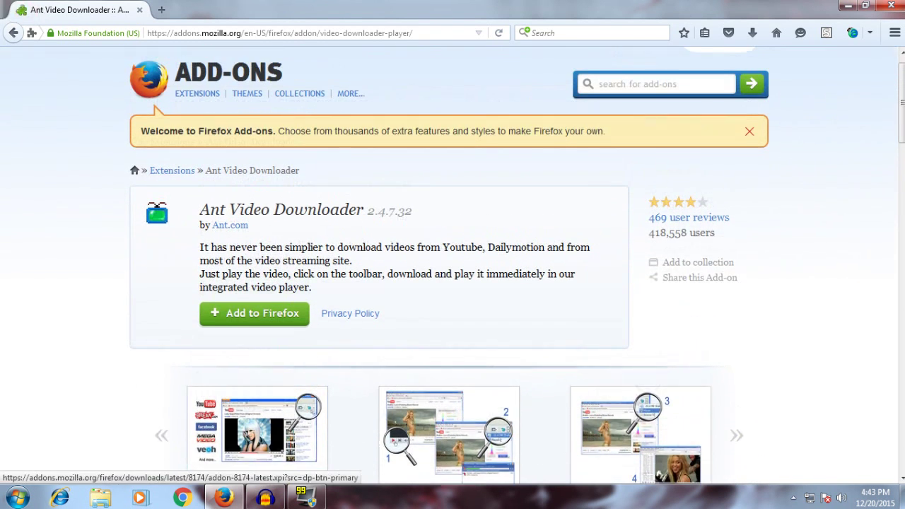
pyautogui.click(870, 34)
pyautogui.click(870, 33)
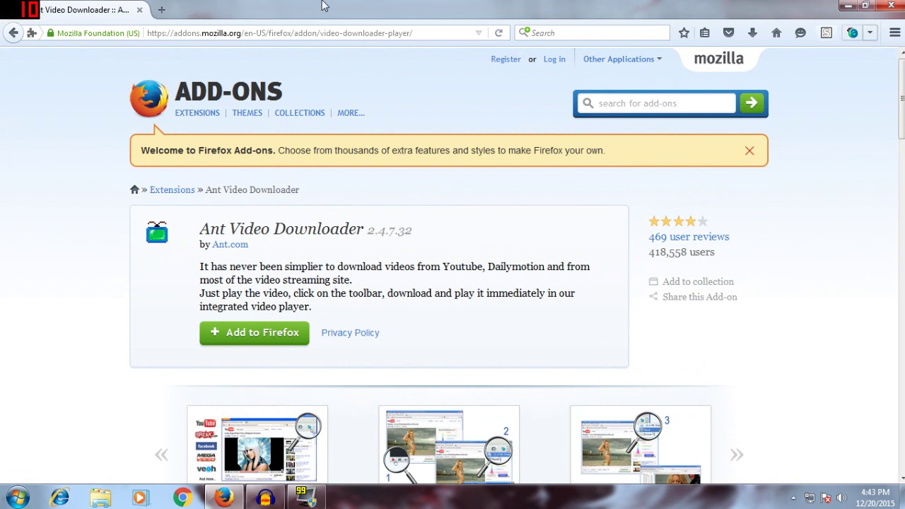
# Step: Open the blog at blazespeed.blogspot.in
pyautogui.hotkey('ctrl', 't')
pyautogui.write('blazespeed.blogspot.in')
pyautogui.press('Return')
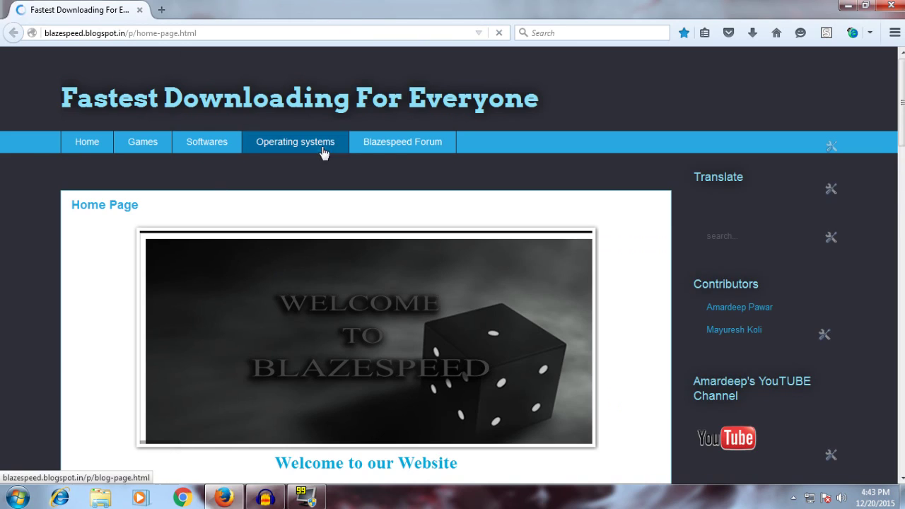
# Step: Read the "Welcome to Blazespeed" section of the home page, highlighting the sentences about suggesting the website and having no surveys
pyautogui.scroll(-4, 204, 200)
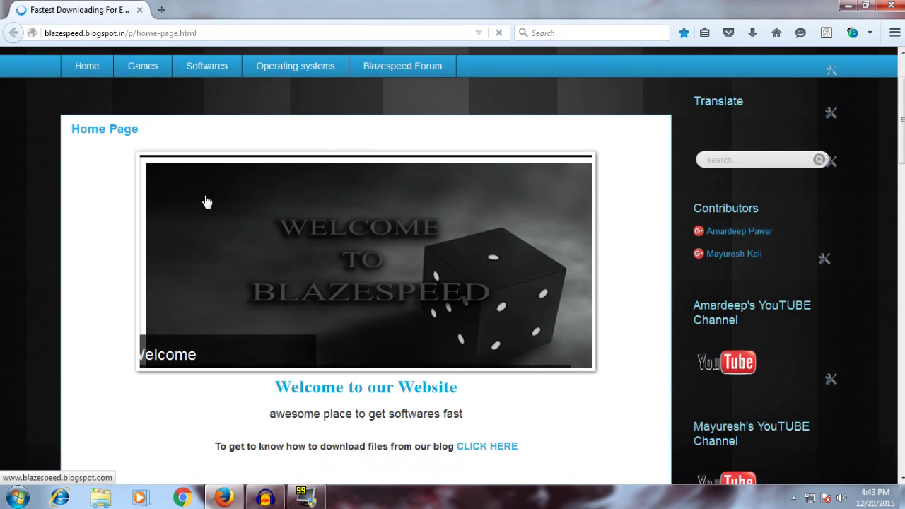
pyautogui.scroll(-8, 206, 203)
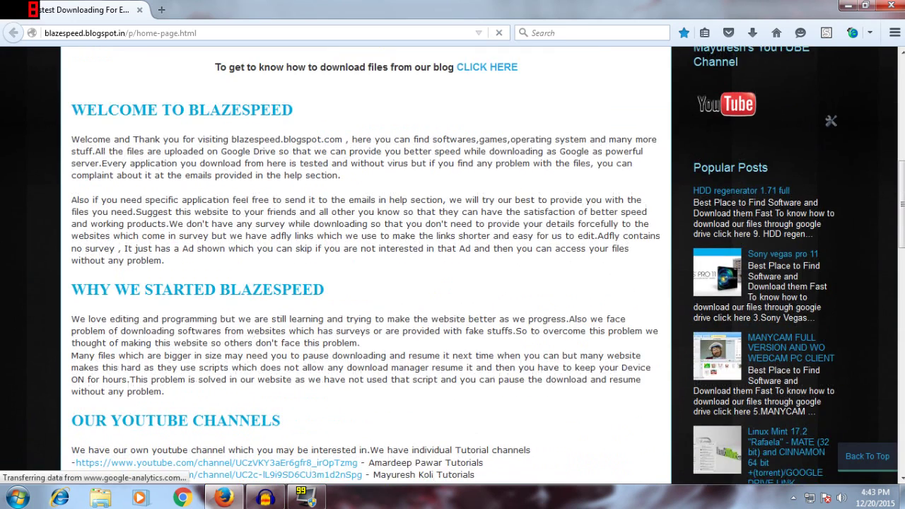
pyautogui.moveTo(212, 200); pyautogui.dragTo(287, 213)
pyautogui.click(368, 225)
pyautogui.moveTo(368, 224); pyautogui.dragTo(275, 214)
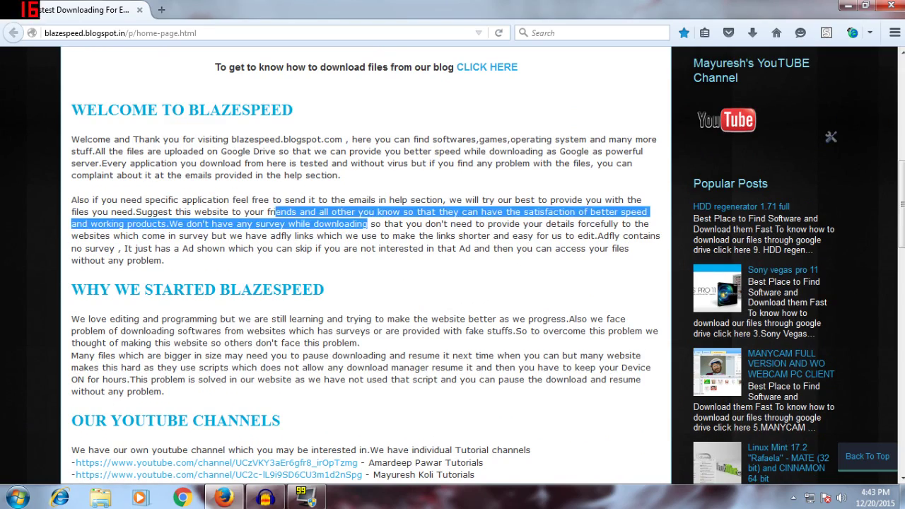
pyautogui.click(275, 213)
pyautogui.moveTo(218, 212); pyautogui.dragTo(291, 215)
pyautogui.click(311, 224)
# Step: Read the "Why We Started Blazespeed" section, highlighting the passage about pausing and resuming big downloads
pyautogui.scroll(-4, 311, 224)
pyautogui.click(239, 203)
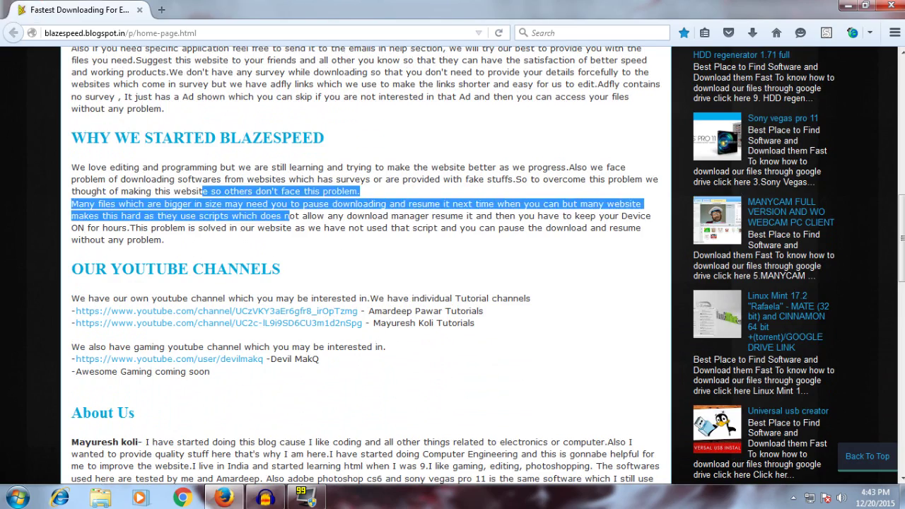
pyautogui.click(292, 216)
# Step: Show the results of the "How much speed are you getting?" poll and highlight "speed" in the "awesome speed" option
pyautogui.scroll(-10, 309, 226)
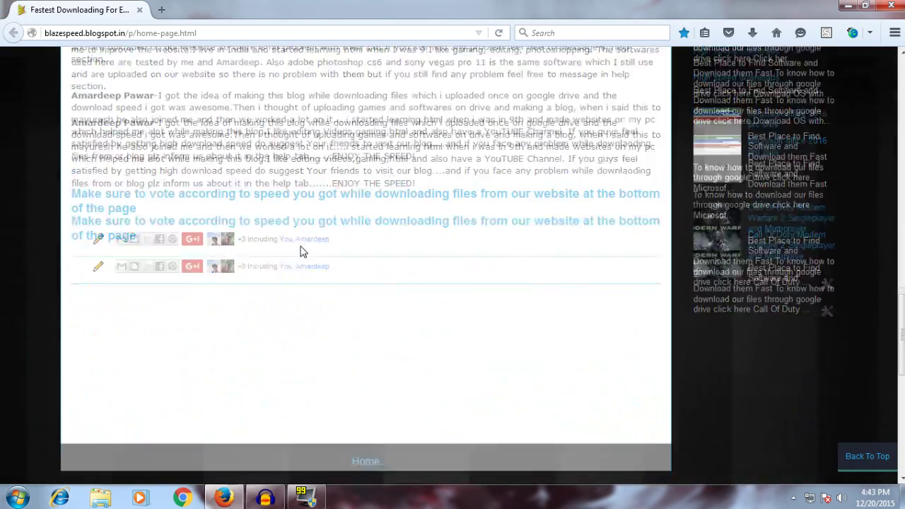
pyautogui.scroll(-8, 302, 252)
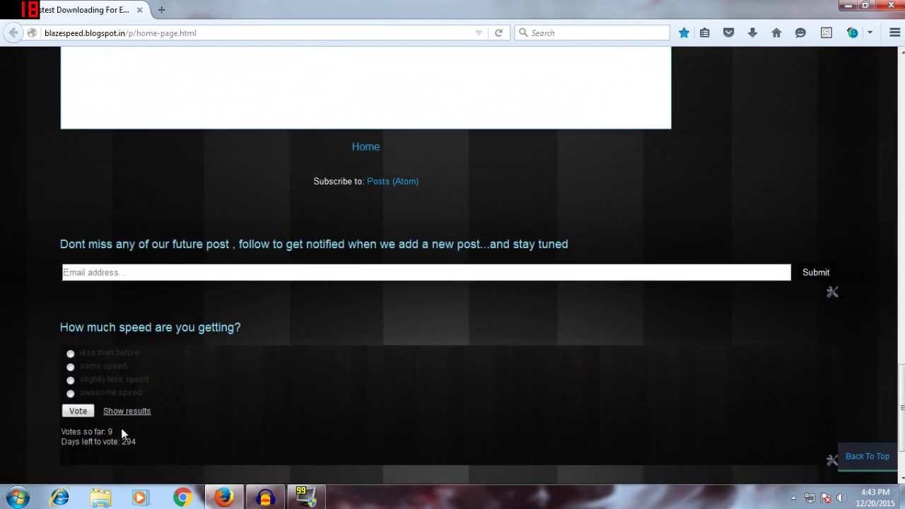
pyautogui.click(127, 412)
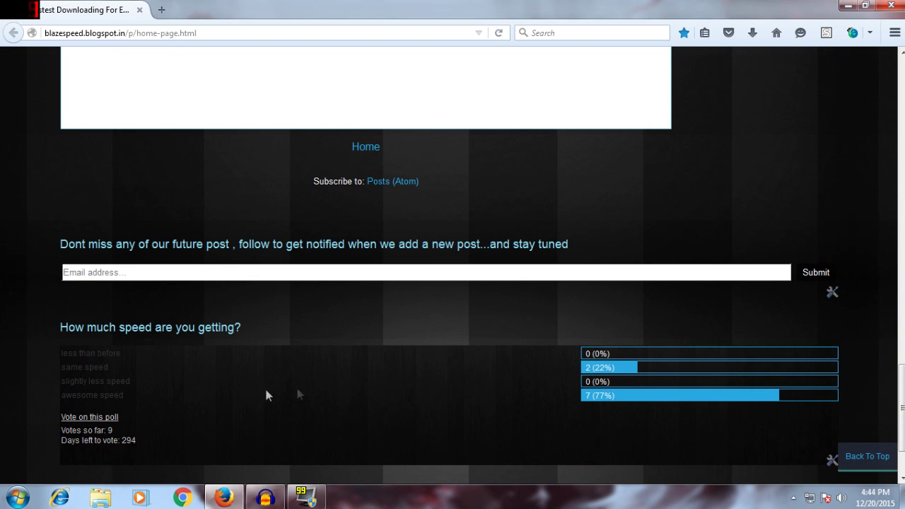
pyautogui.moveTo(124, 395); pyautogui.dragTo(100, 395)
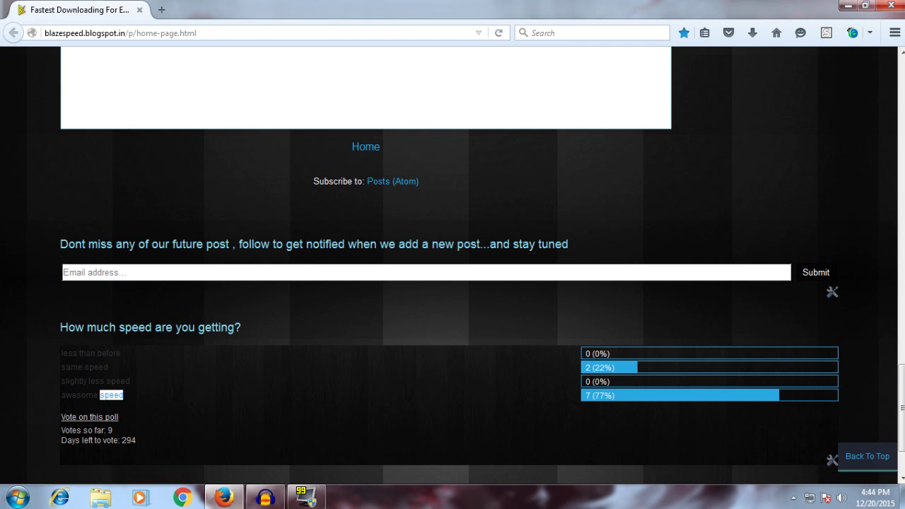
pyautogui.doubleClick(111, 395)
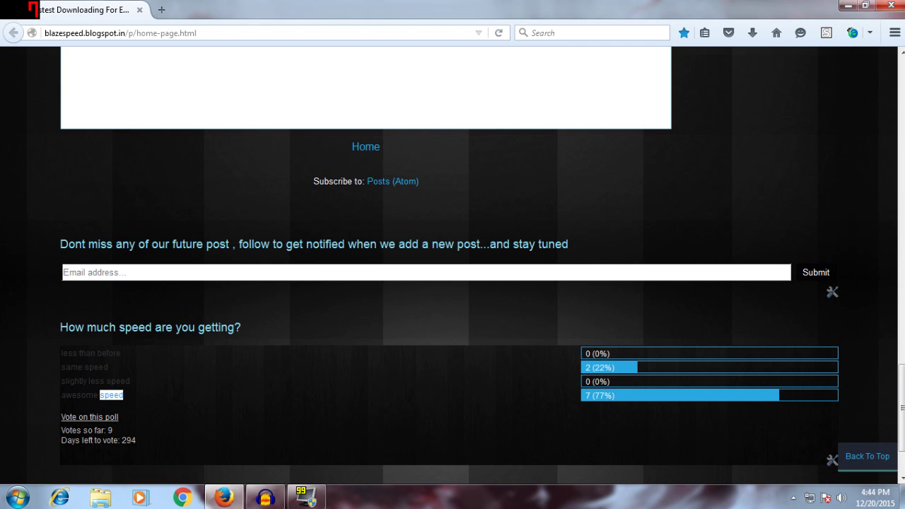